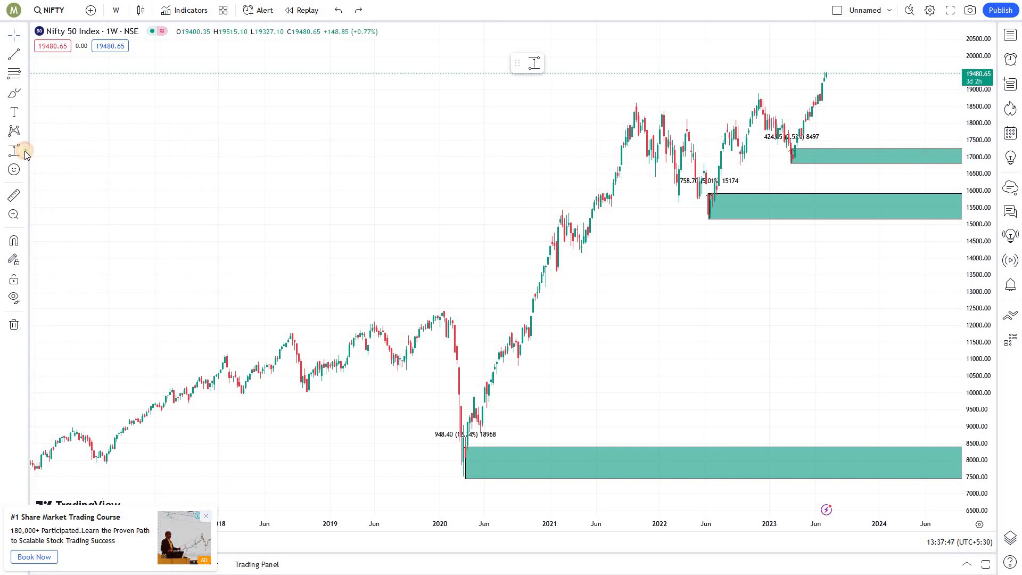
Step: Browse the line tools and star Trend Line as a favourite drawing tool
left_click(25, 151)
left_click(25, 131)
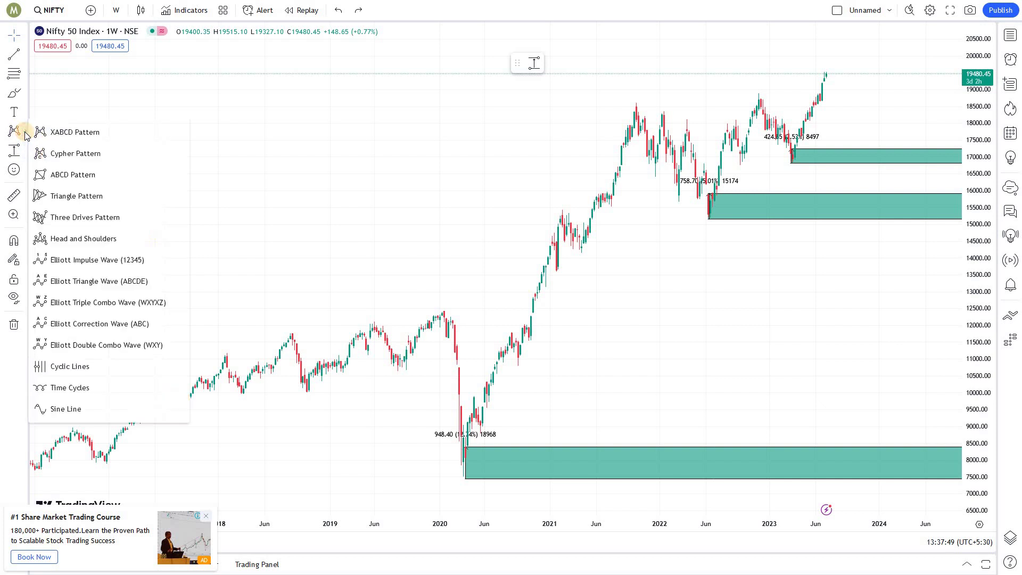
left_click(24, 55)
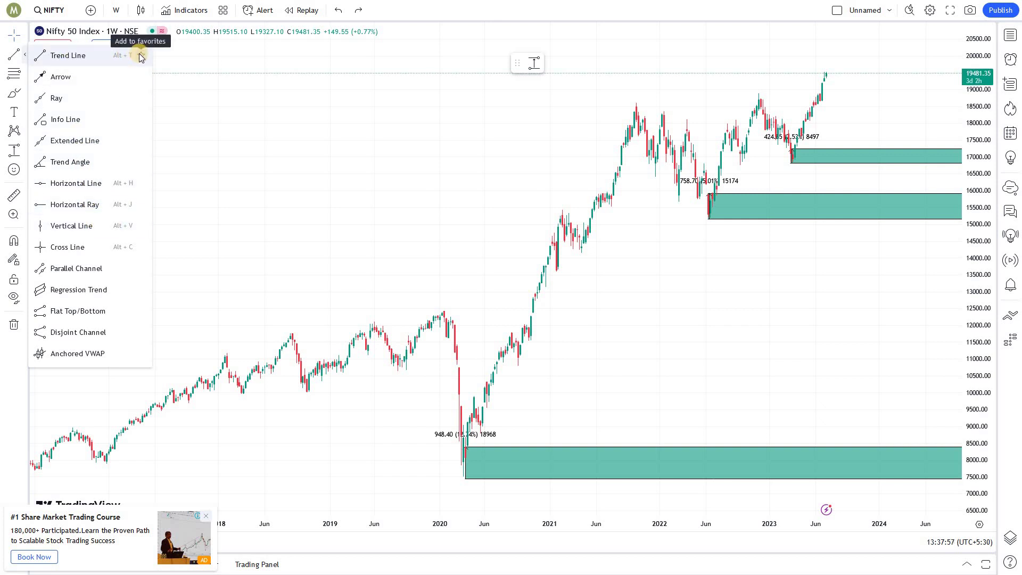
left_click(139, 56)
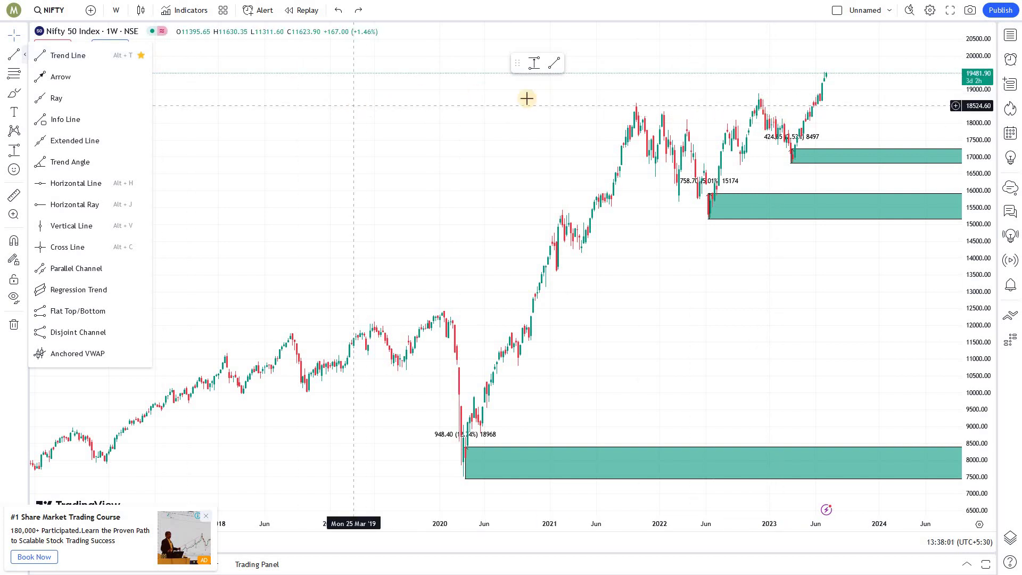
Step: Draw a trend line from the 23 Mar '20 low to near December 2023
left_click(556, 67)
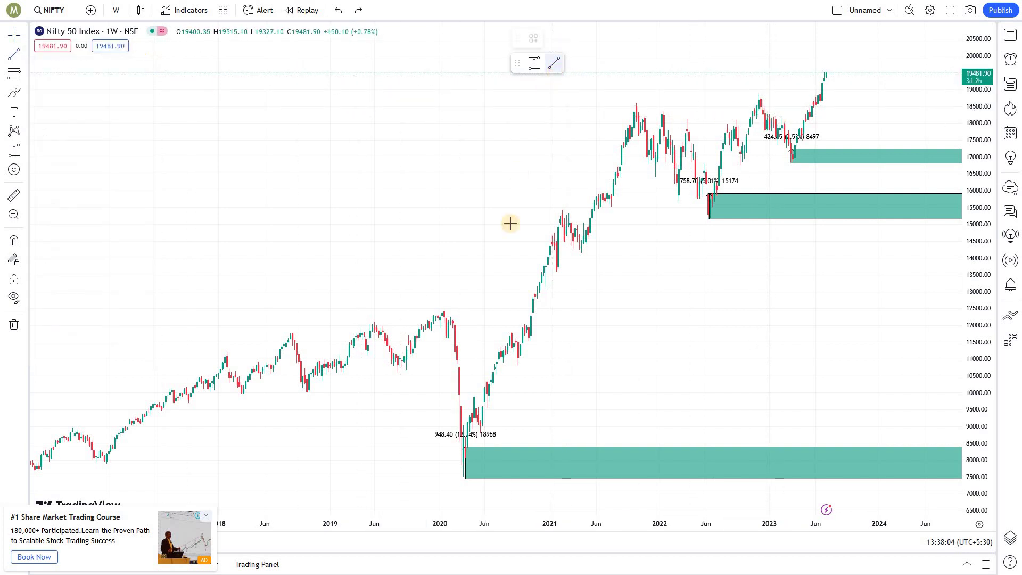
left_click(462, 476)
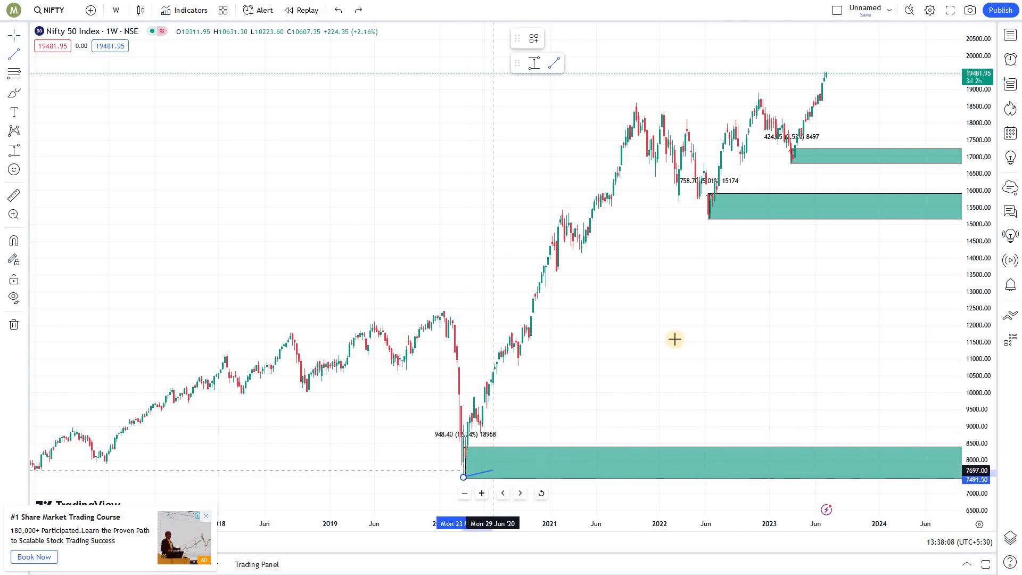
left_click(871, 85)
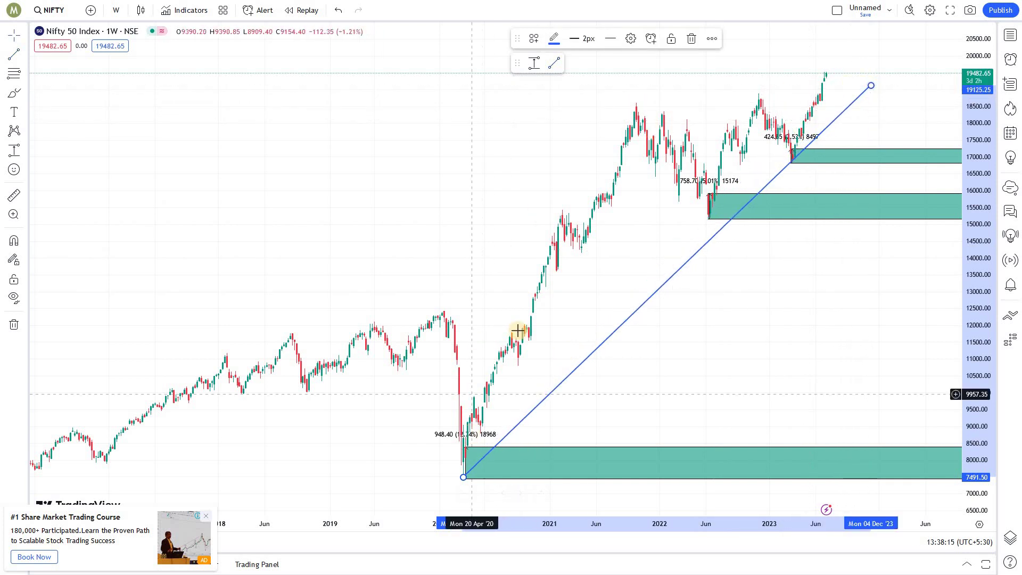
Step: Hide the trend line on Seconds, Minutes, Hours, Days and Months intervals, leaving it visible only on weeks
left_click(630, 39)
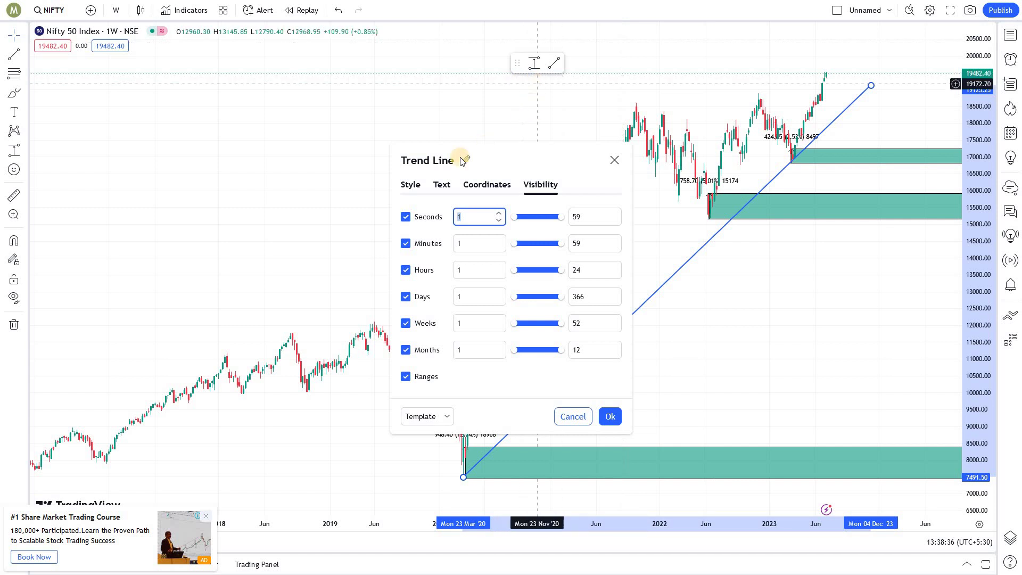
left_click(415, 217)
left_click(412, 245)
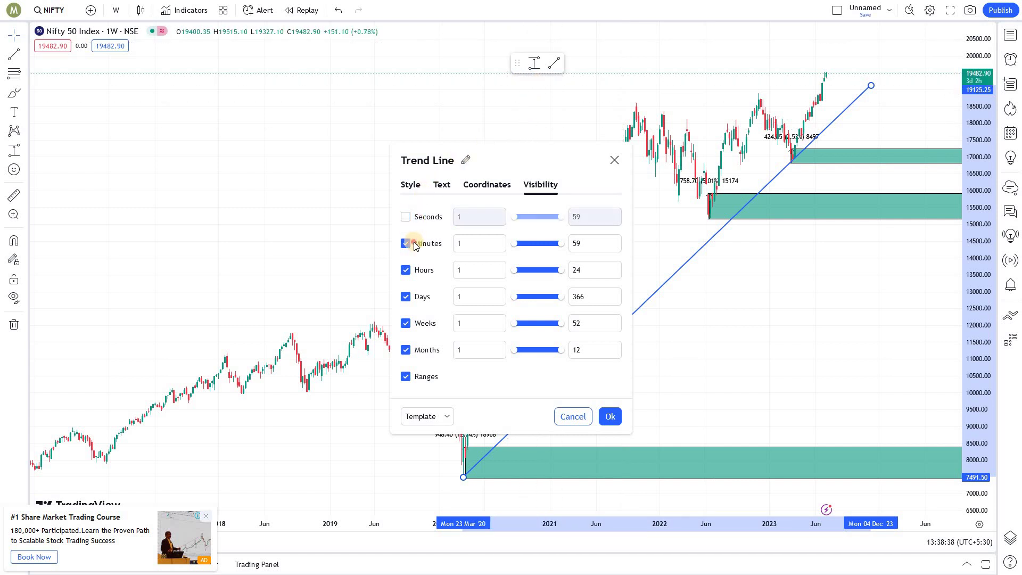
left_click(415, 270)
left_click(416, 297)
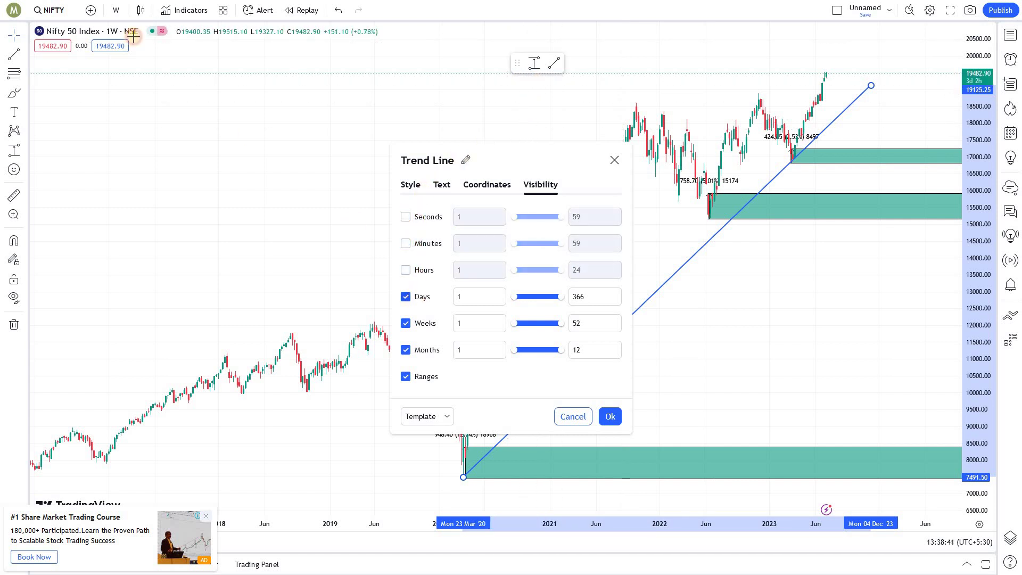
left_click(425, 354)
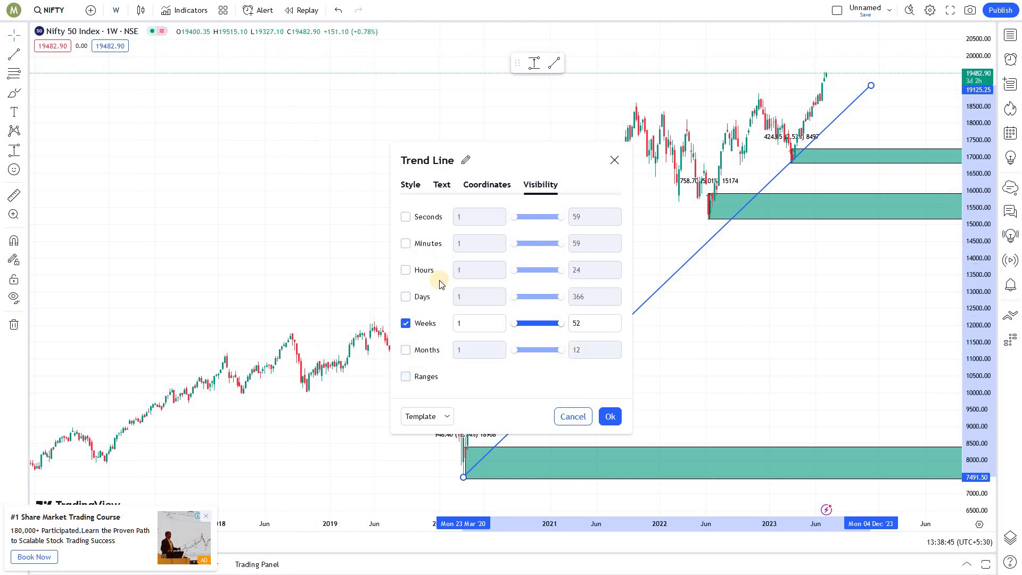
left_click(612, 415)
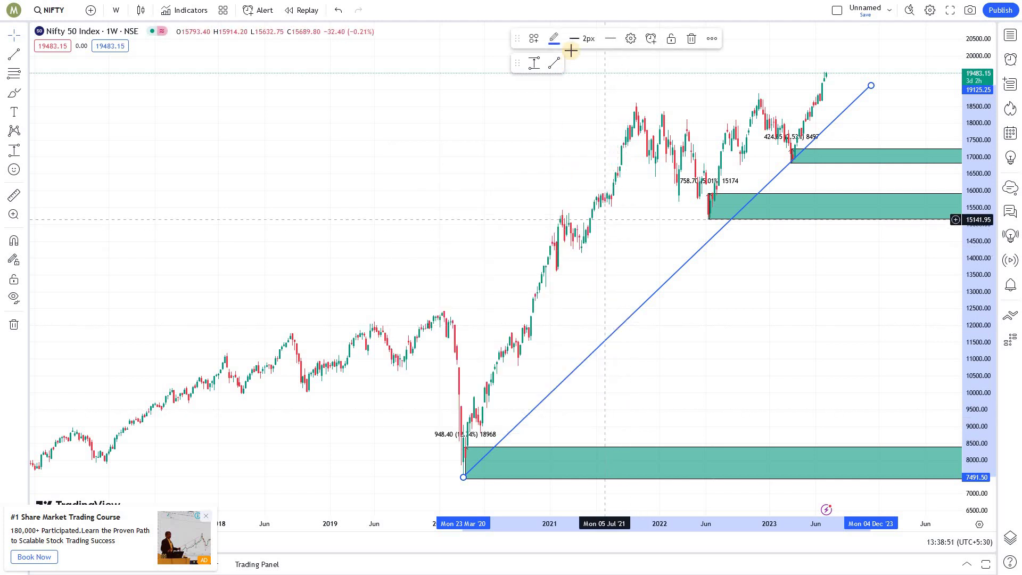
Step: Recolour the trend line black, after briefly trying teal, and bring up the template options
left_click(554, 39)
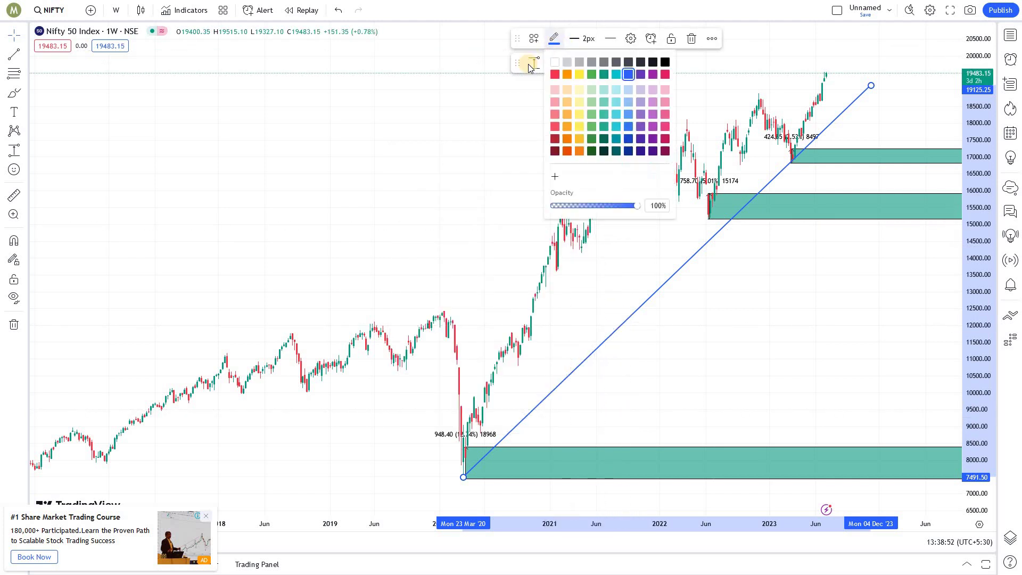
left_click(604, 74)
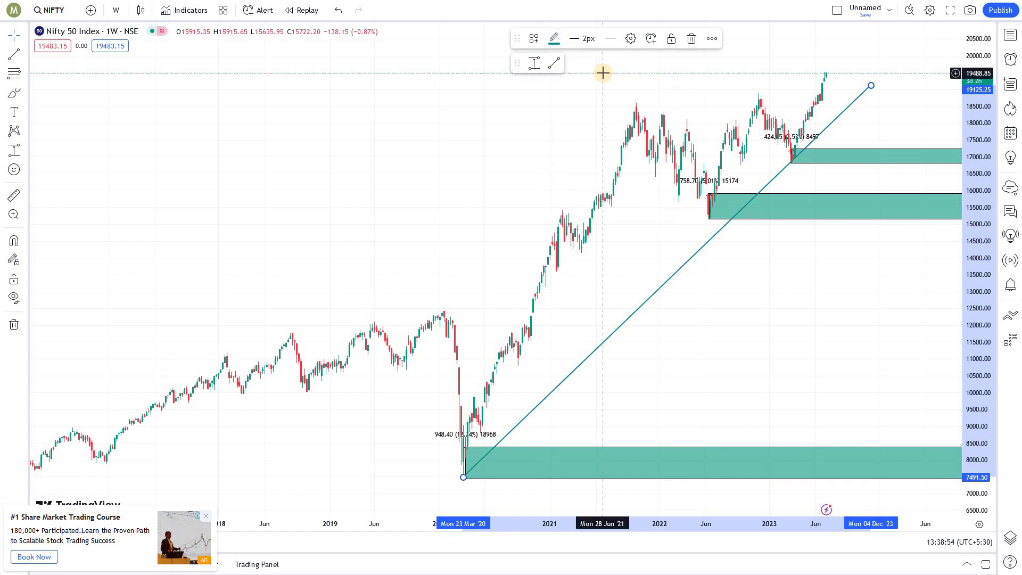
left_click(555, 39)
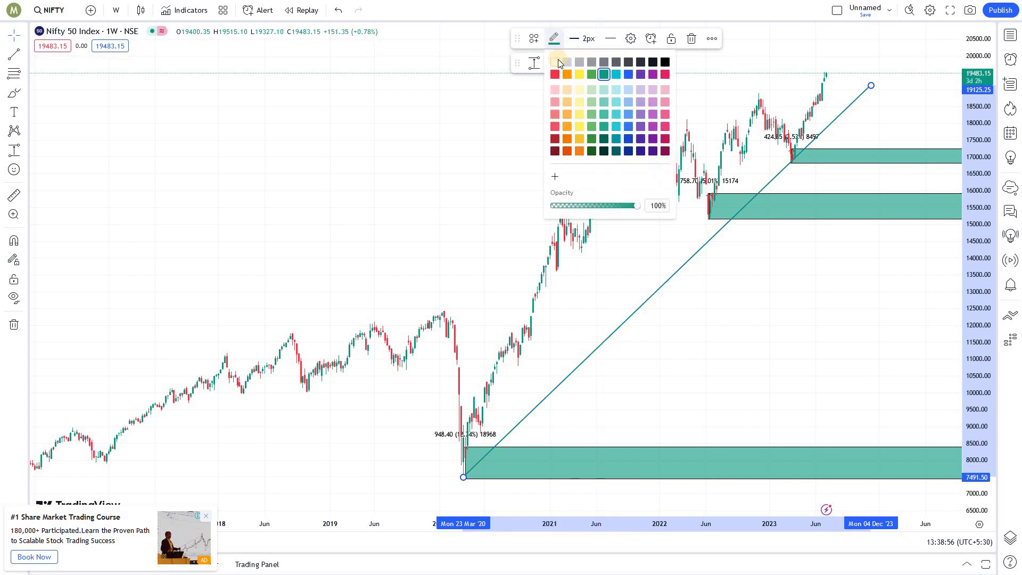
left_click(666, 63)
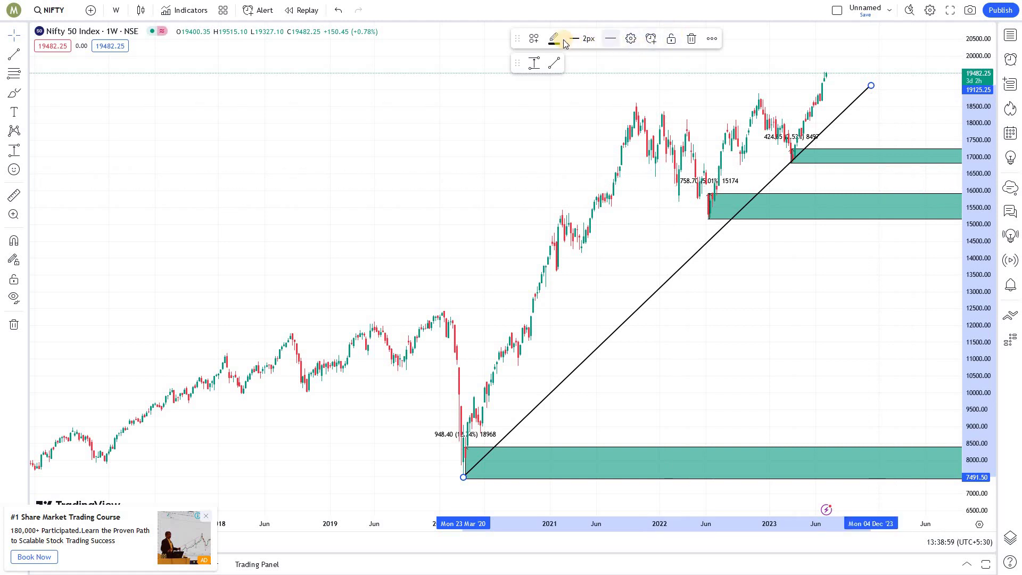
left_click(535, 40)
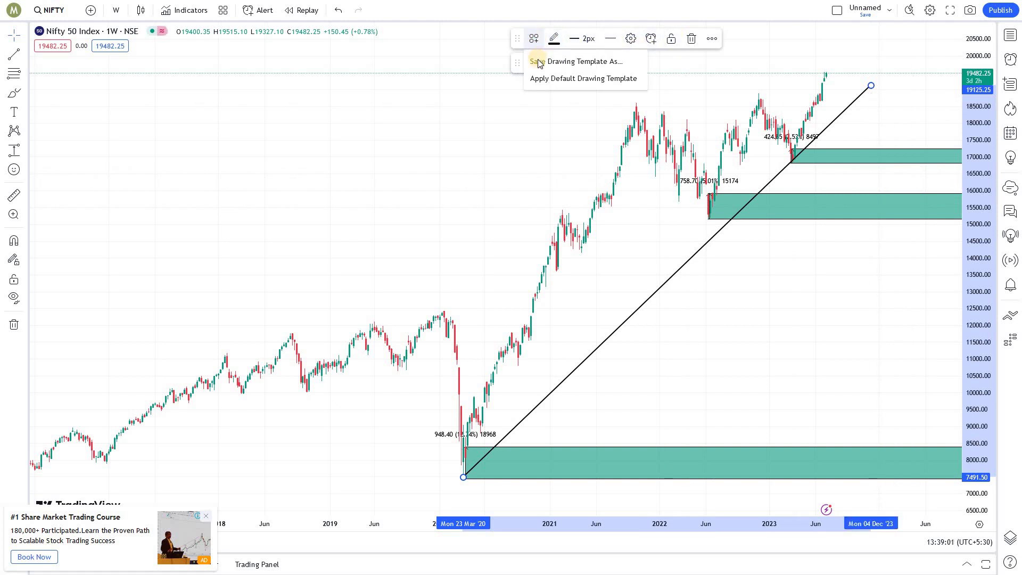
Step: Save the black line's style as a drawing template named 'Weekly TL'
left_click(539, 62)
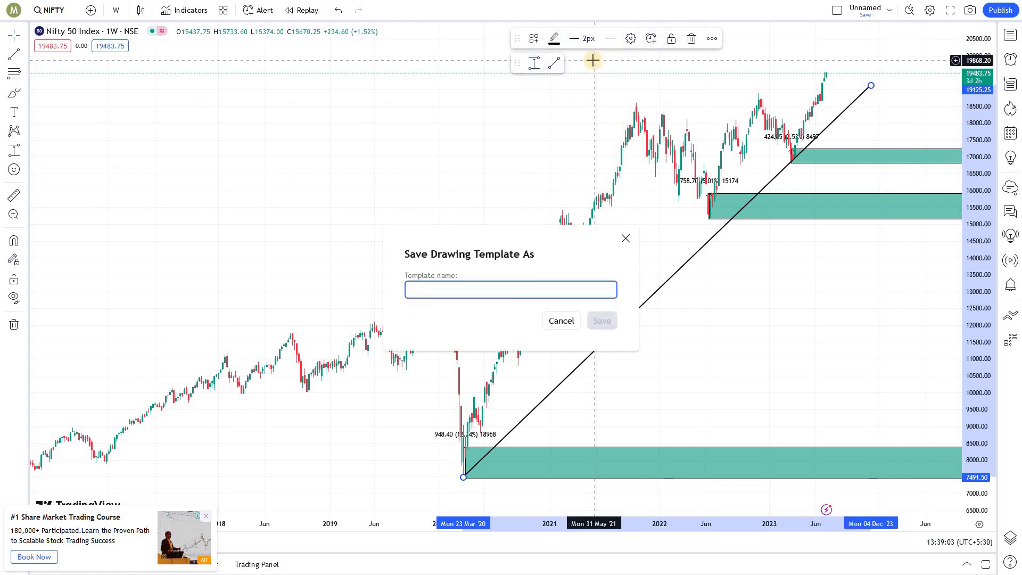
type("Weekly TL")
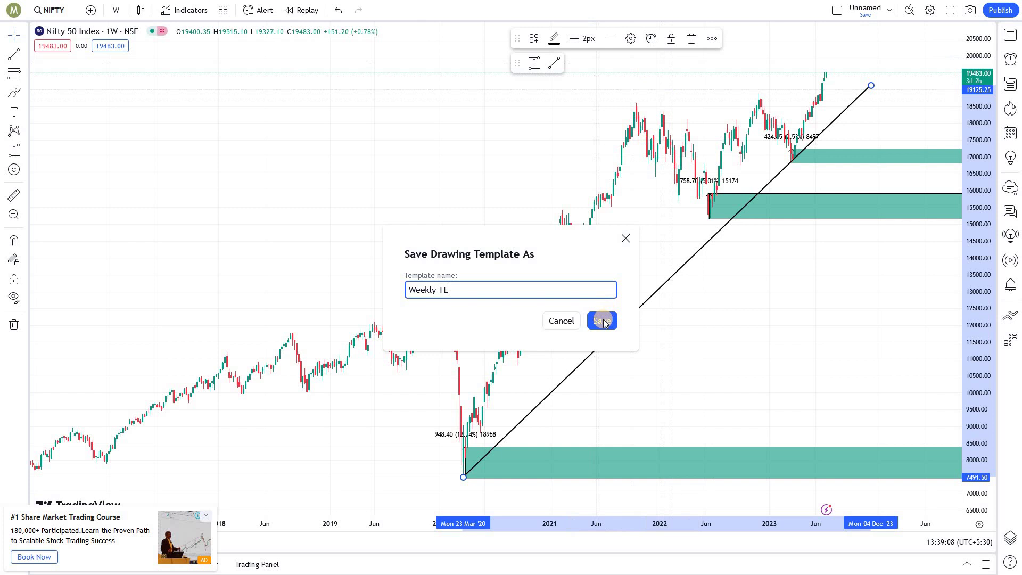
left_click(602, 320)
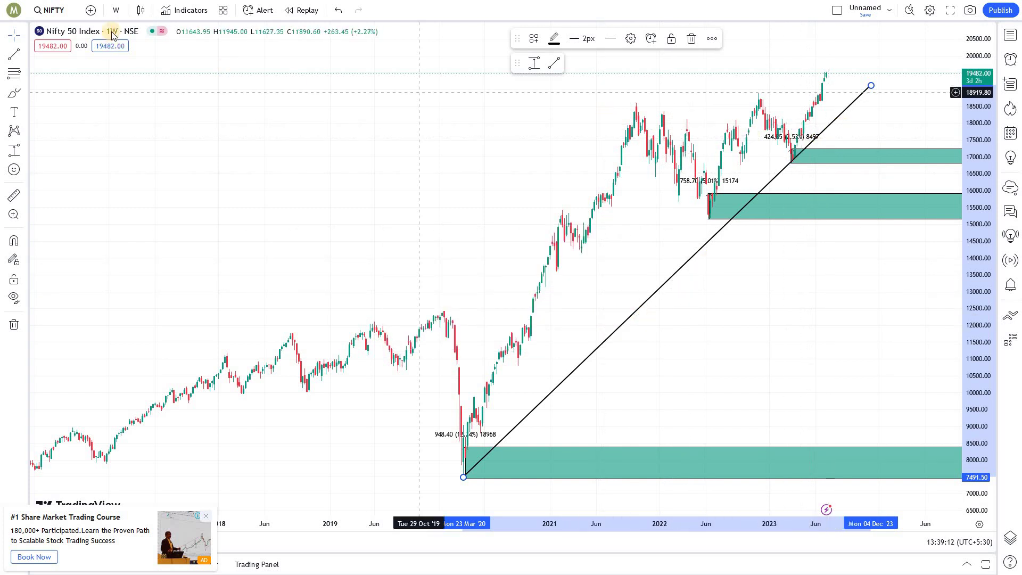
Step: Switch the chart to the 1-day interval and zoom in on 2023
left_click(118, 11)
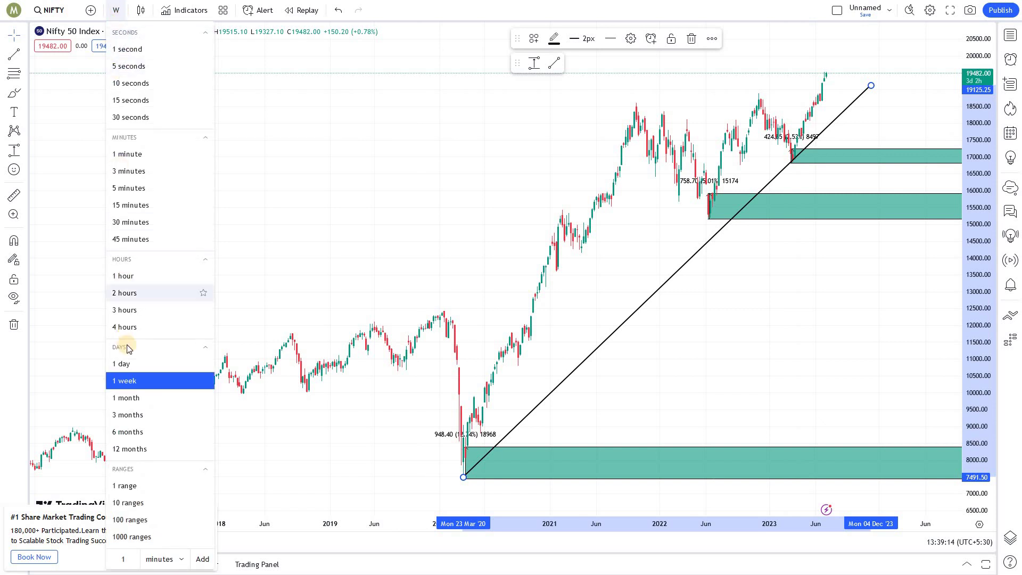
left_click(127, 364)
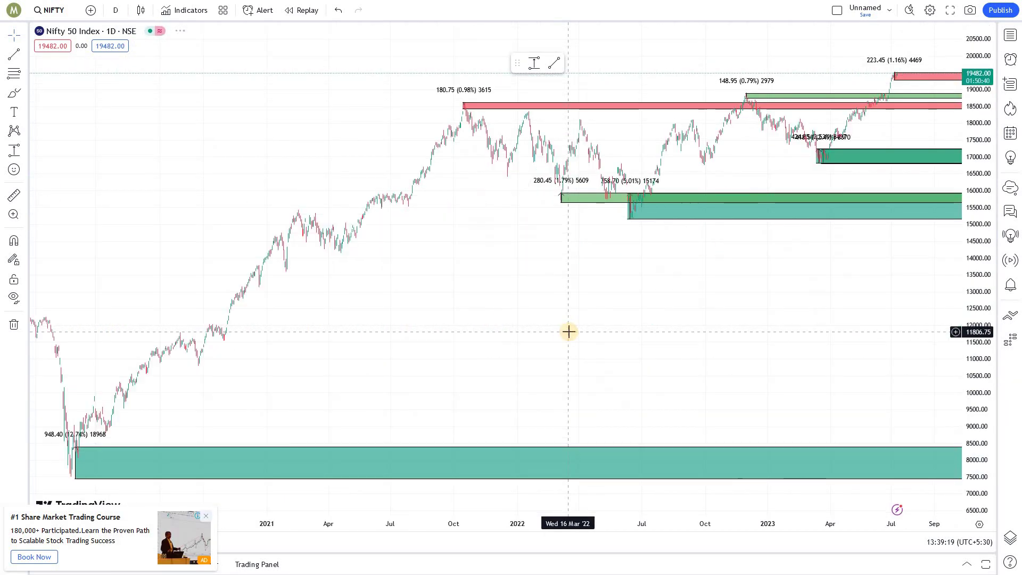
scroll(569, 332, "up", 2)
scroll(569, 332, "up", 3)
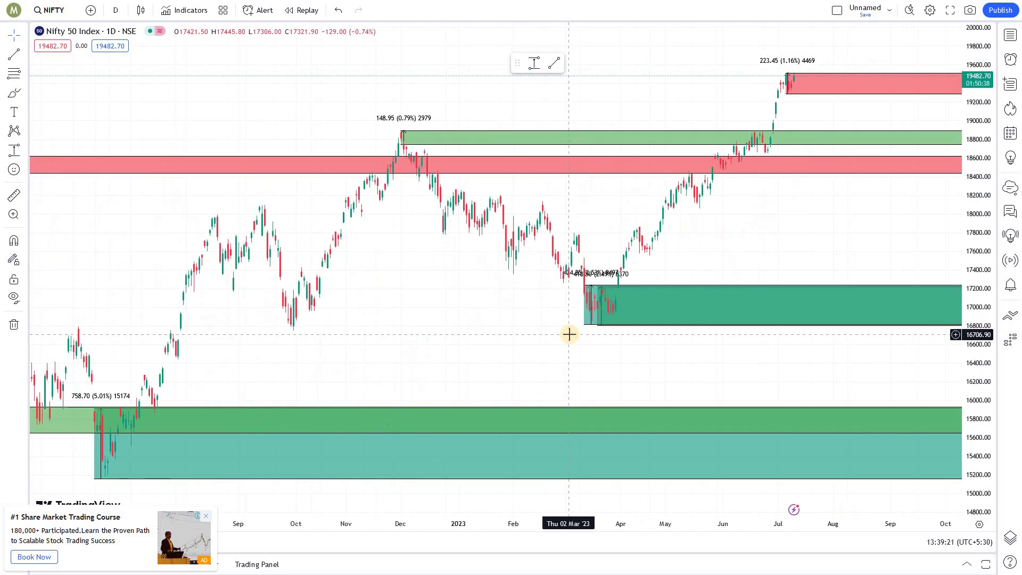
scroll(566, 332, "up", 3)
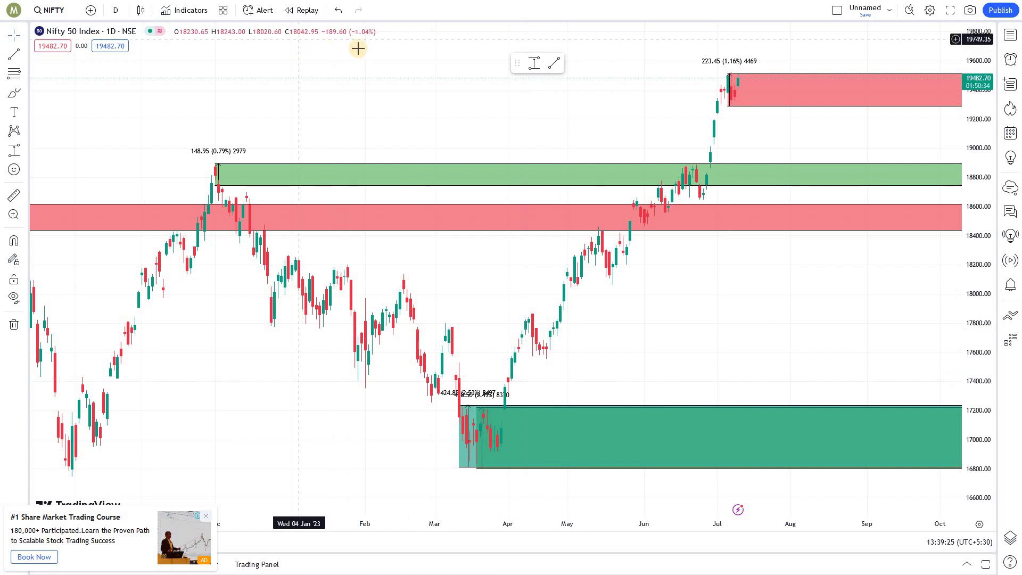
left_click(554, 64)
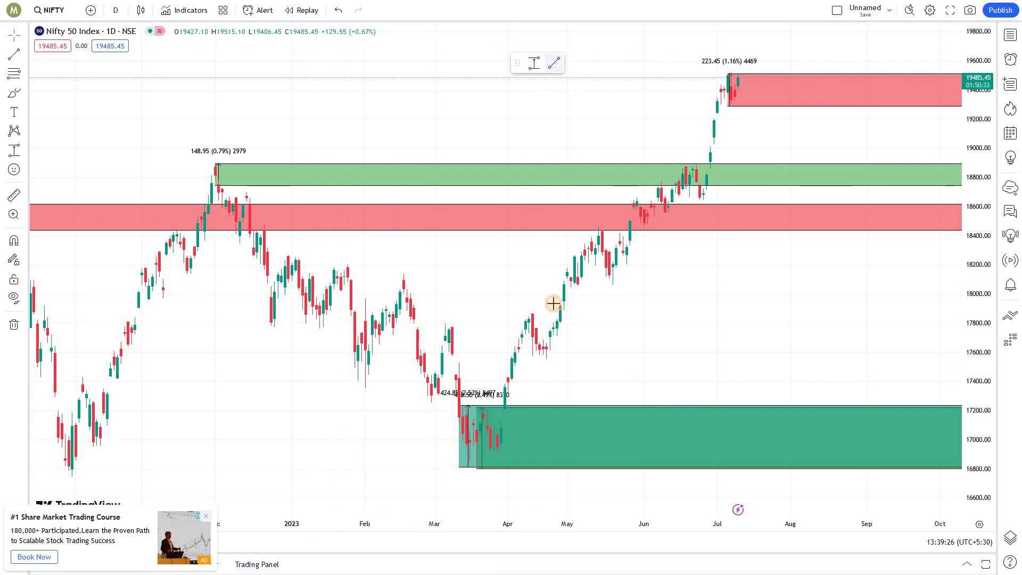
Step: Draw a trend line from the 21 Mar '23 low up above the top red zone around late Aug '23
left_click(480, 468)
left_click(710, 226)
left_click(750, 139)
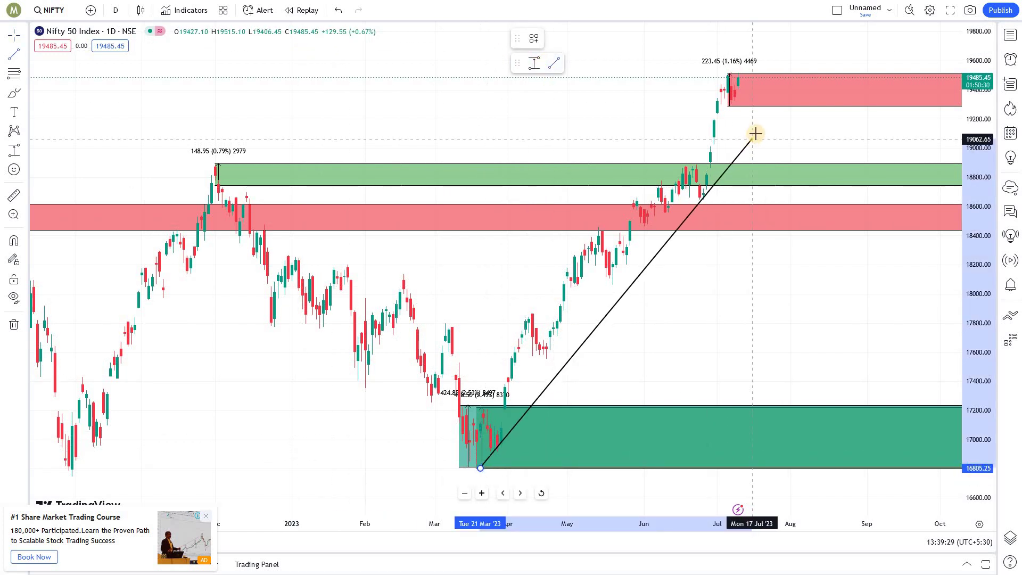
left_click_drag(756, 133, 850, 32)
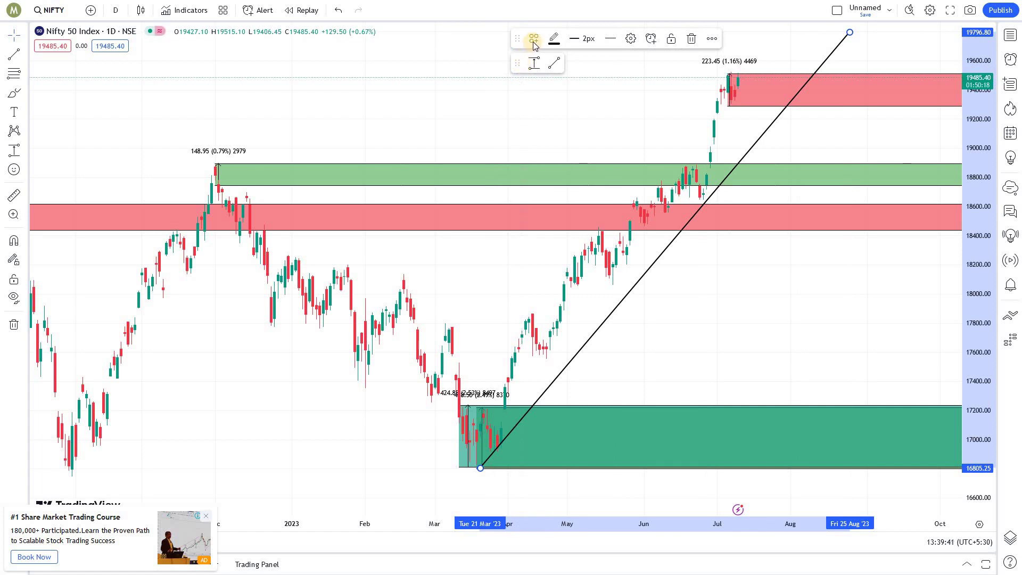
left_click(533, 40)
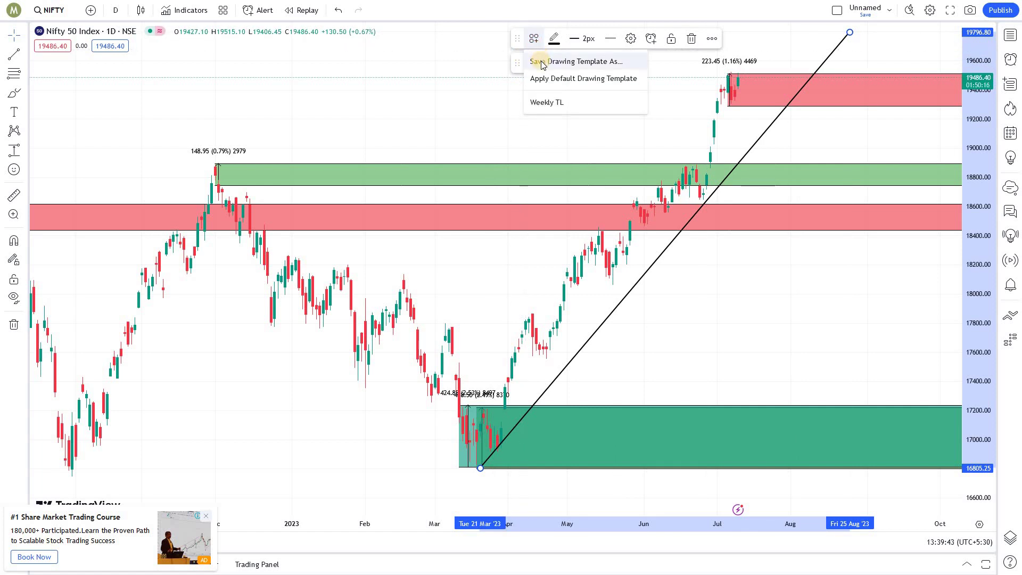
Step: Save the line's style as a drawing template named 'Daily TL'
left_click(541, 64)
type("D")
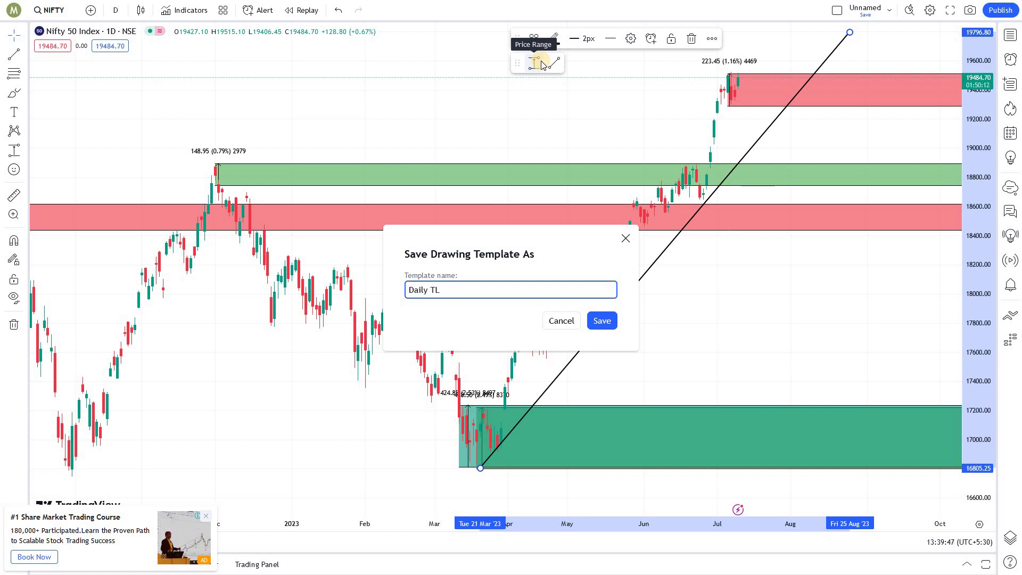
type("aily TL")
left_click(602, 320)
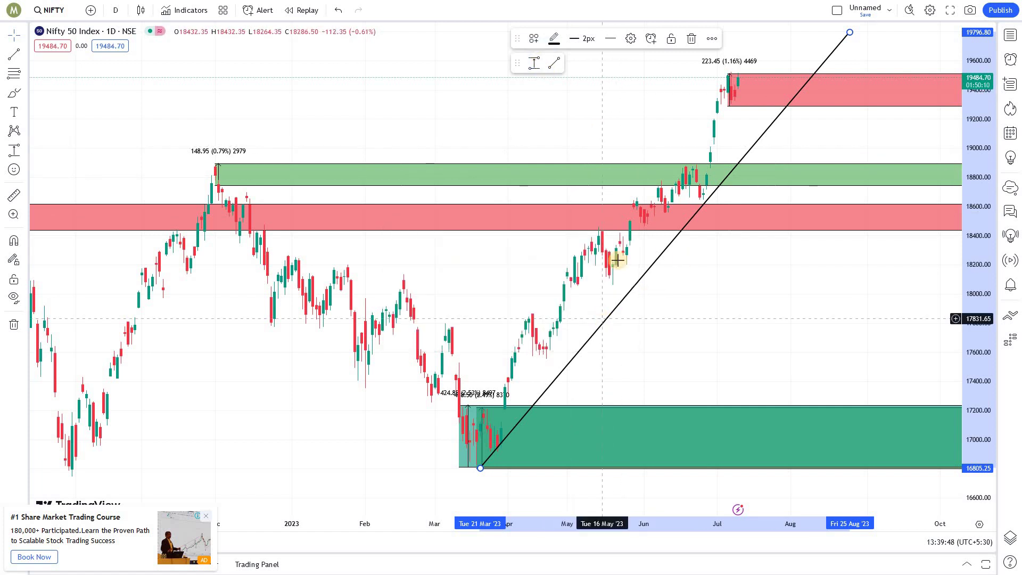
Step: Uncheck Weeks in the line's visibility settings so it shows only on daily intervals
left_click(630, 38)
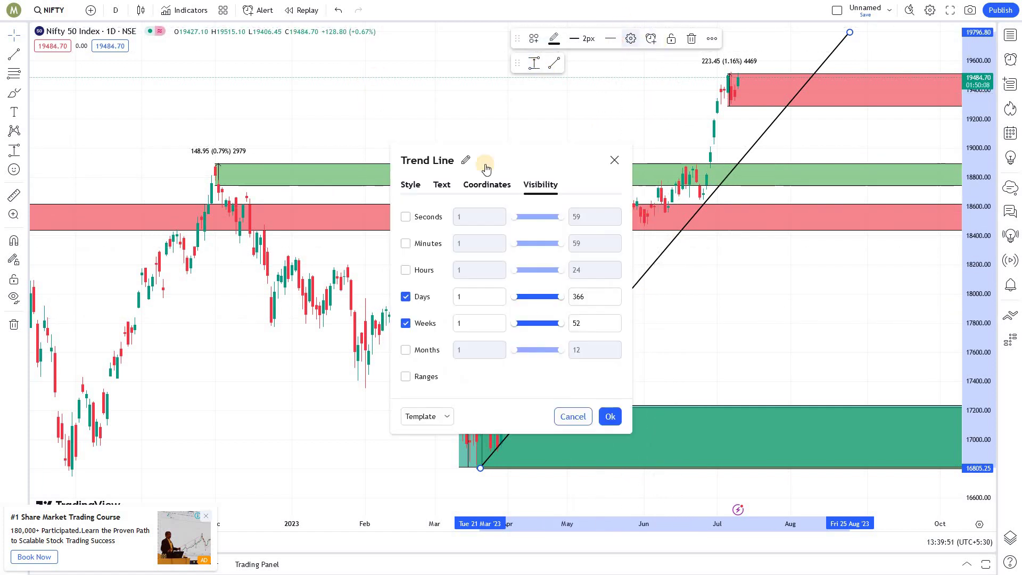
left_click(415, 324)
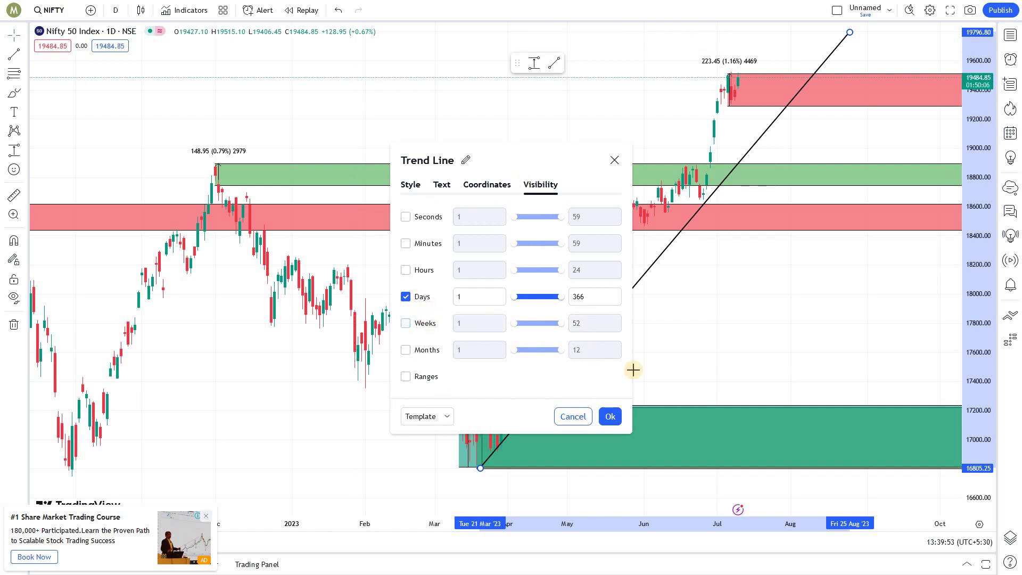
left_click(610, 417)
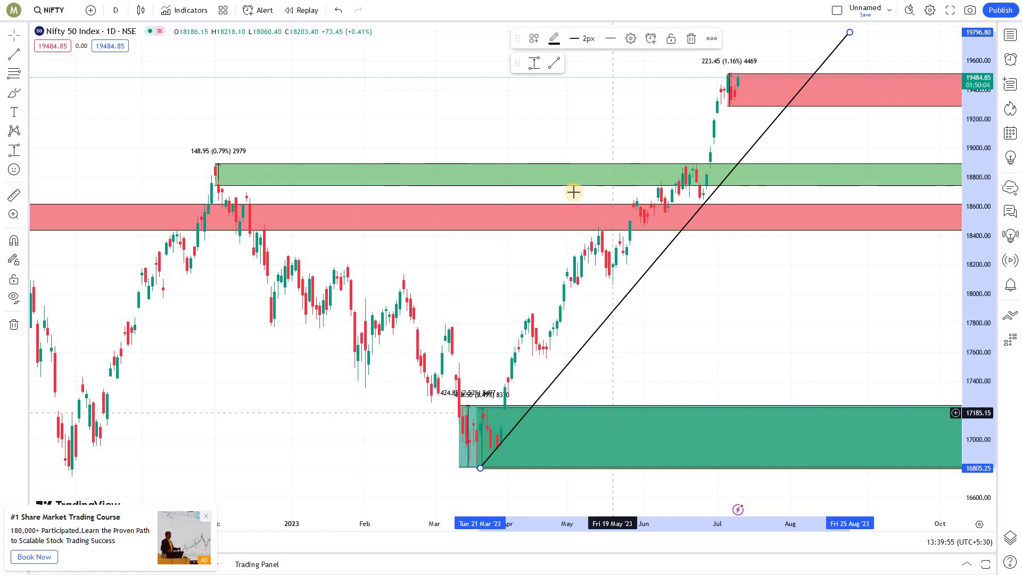
Step: Zoom out and draw a trend line from the June 2022 low toward the December high
scroll(537, 193, "down", 1)
scroll(510, 194, "down", 2)
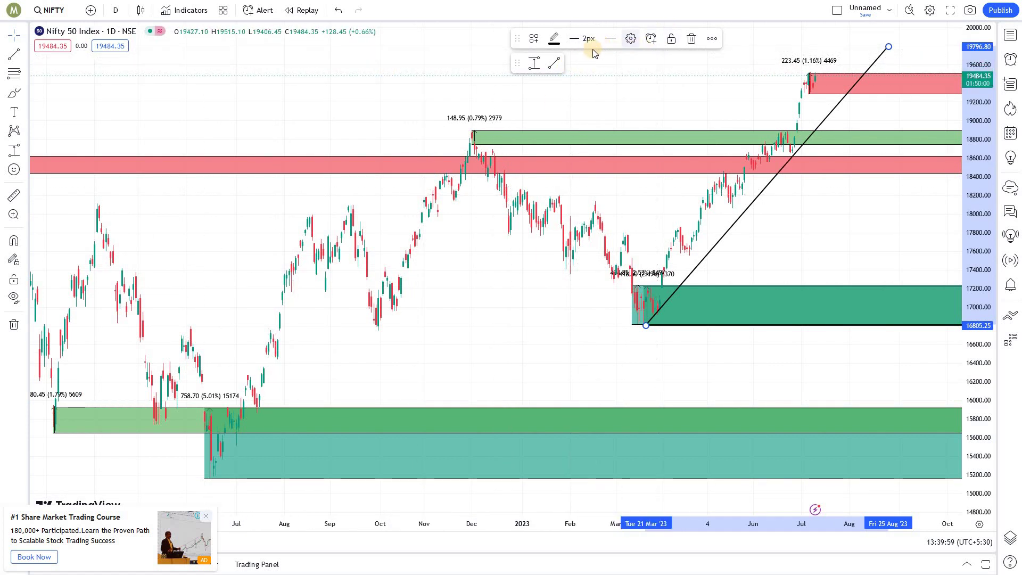
left_click(559, 69)
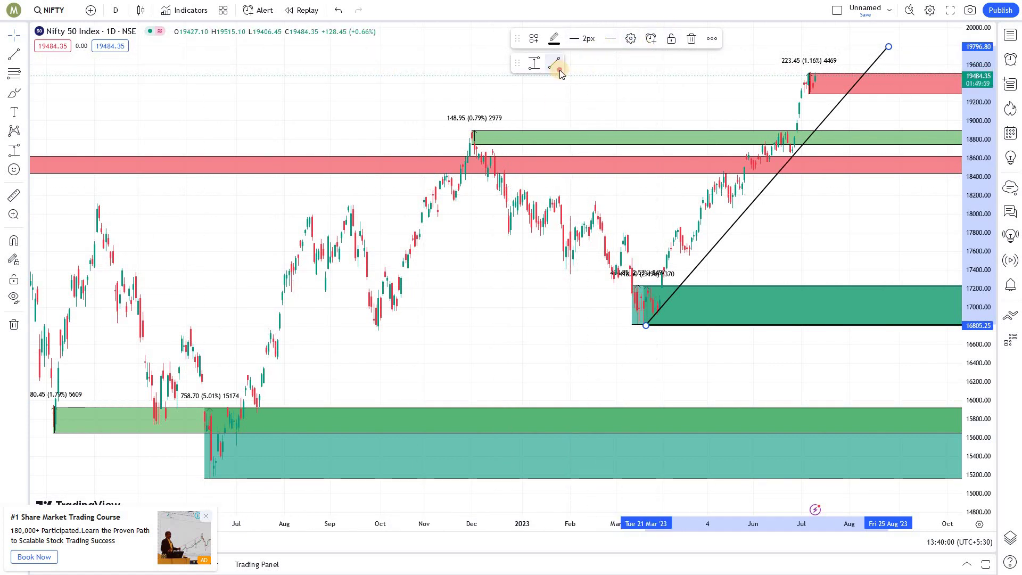
left_click(211, 478)
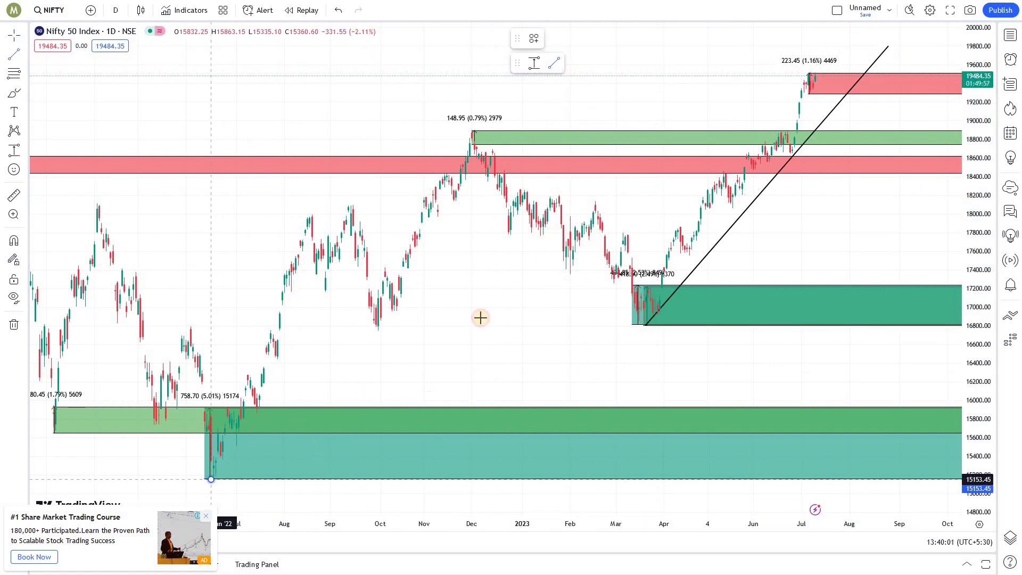
left_click(606, 130)
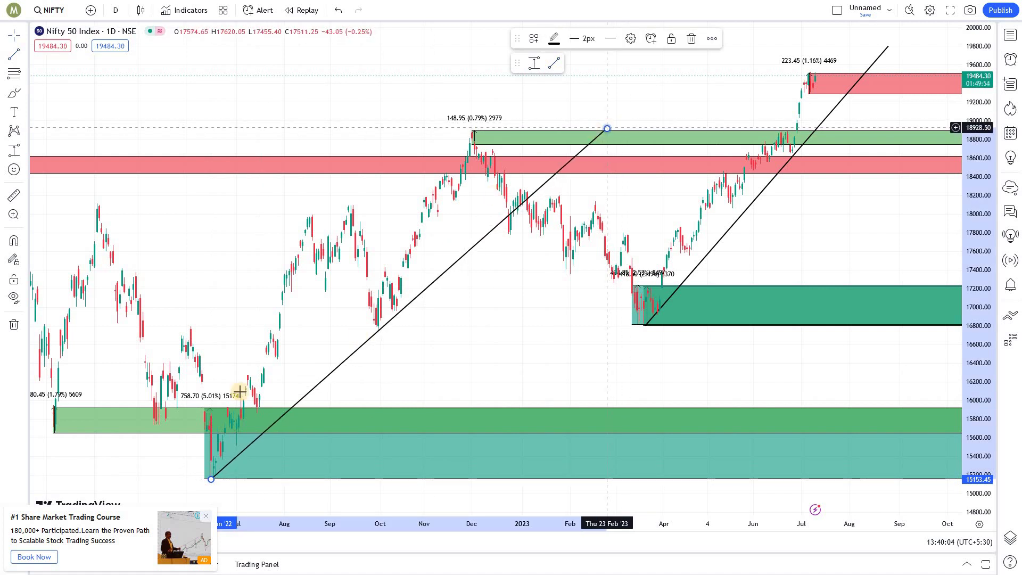
Step: Switch the chart back to 1-week candles and zoom out
left_click(117, 10)
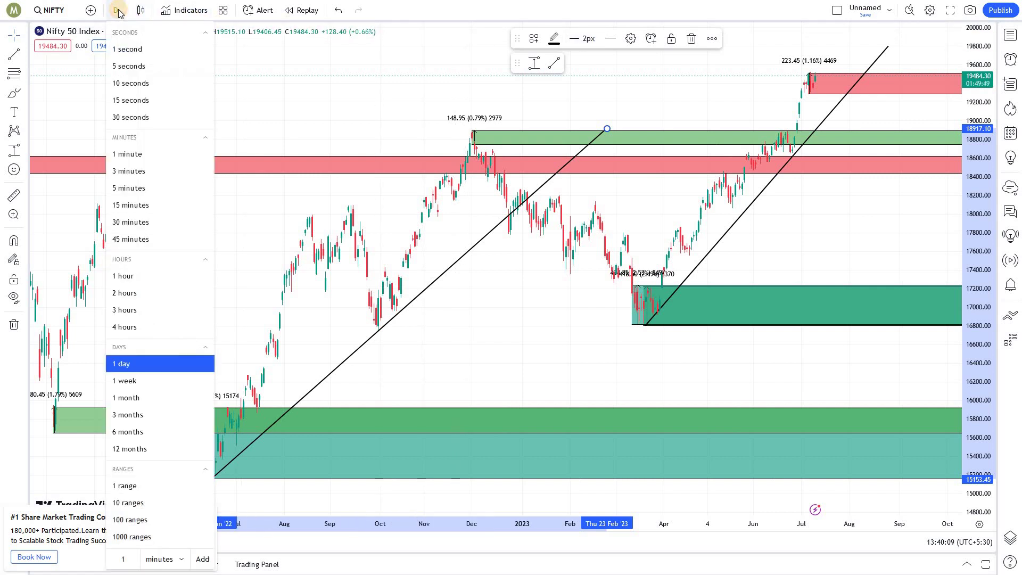
left_click(133, 382)
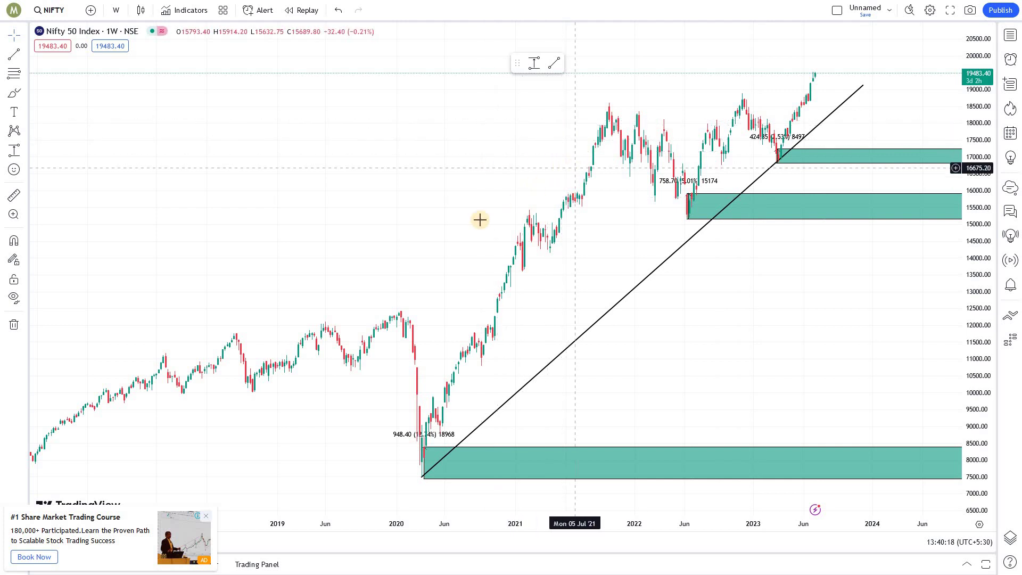
scroll(419, 236, "down", 5)
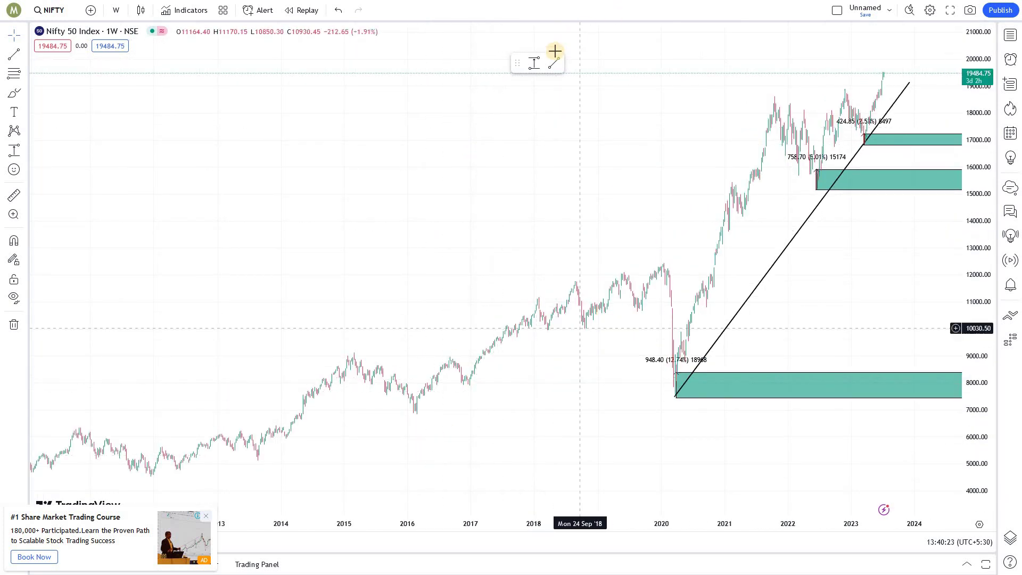
Step: Draw a trend line from the February 2016 low to October 2020 and apply the Weekly TL template
left_click(551, 72)
left_click(416, 416)
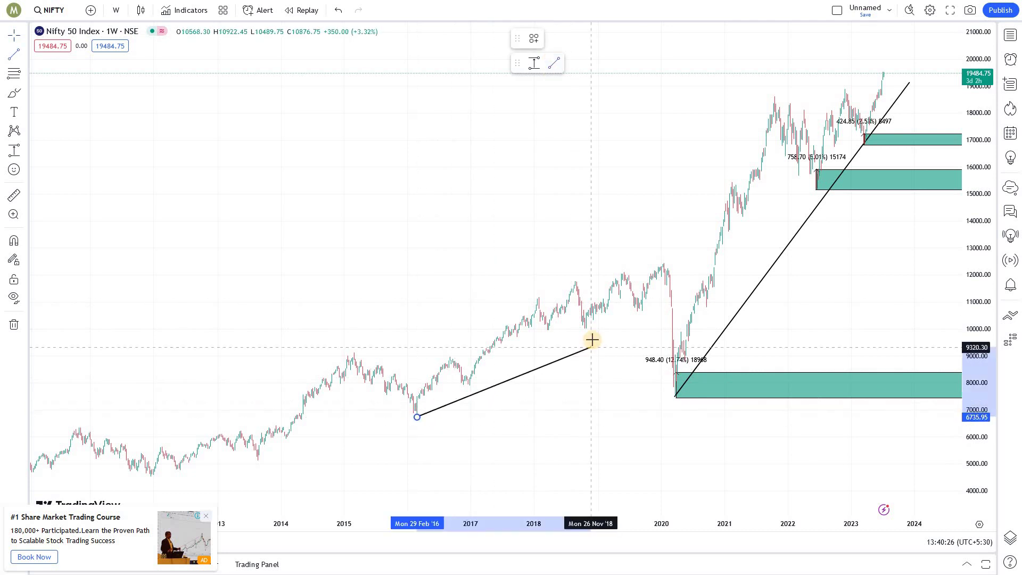
left_click(604, 311)
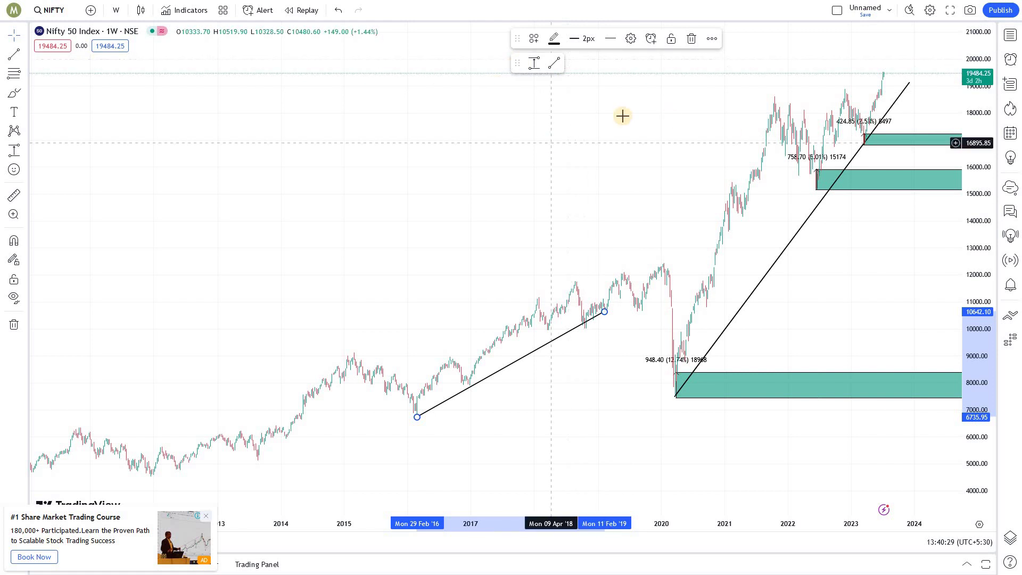
left_click_drag(604, 311, 710, 259)
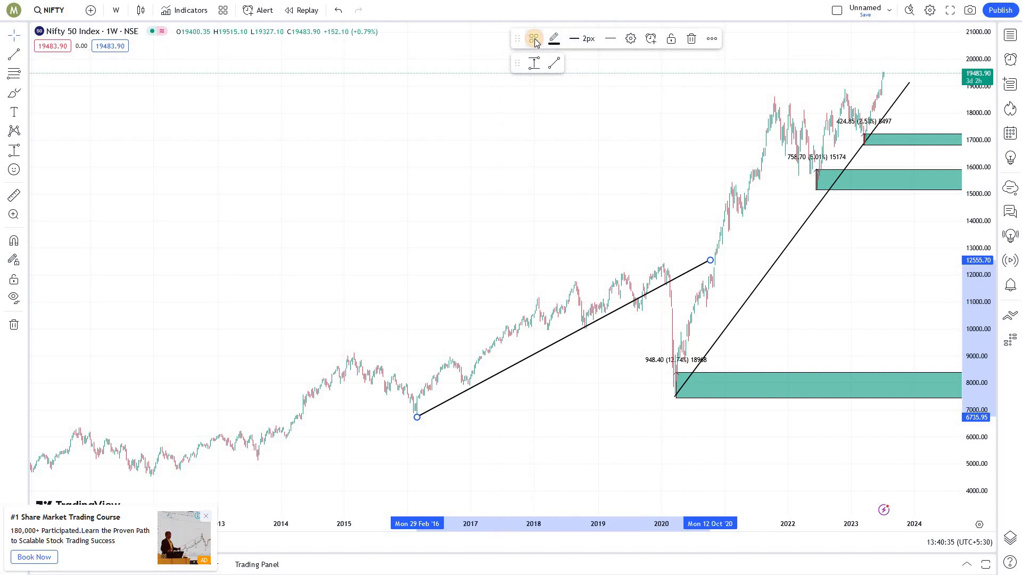
left_click(534, 40)
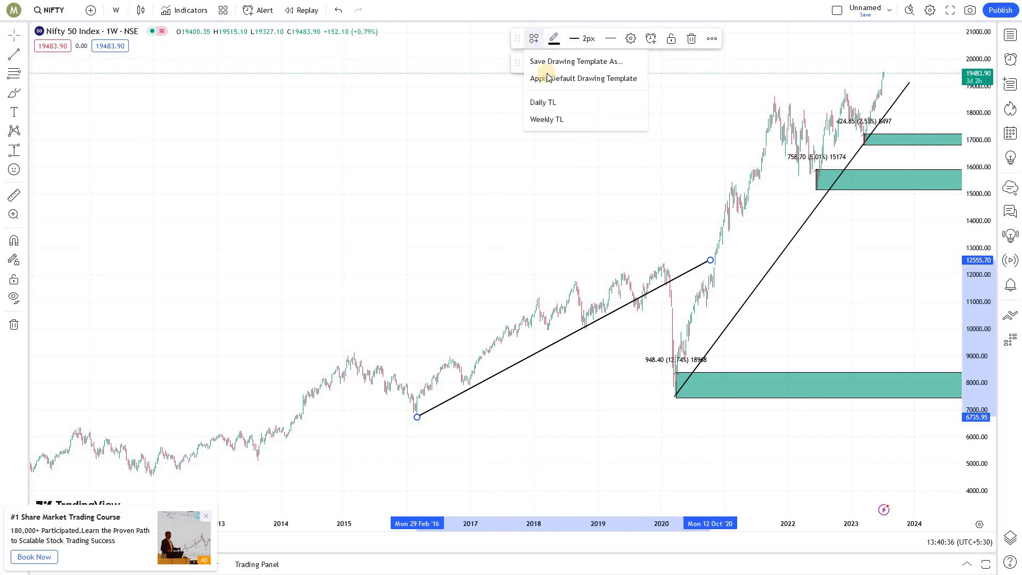
left_click(548, 121)
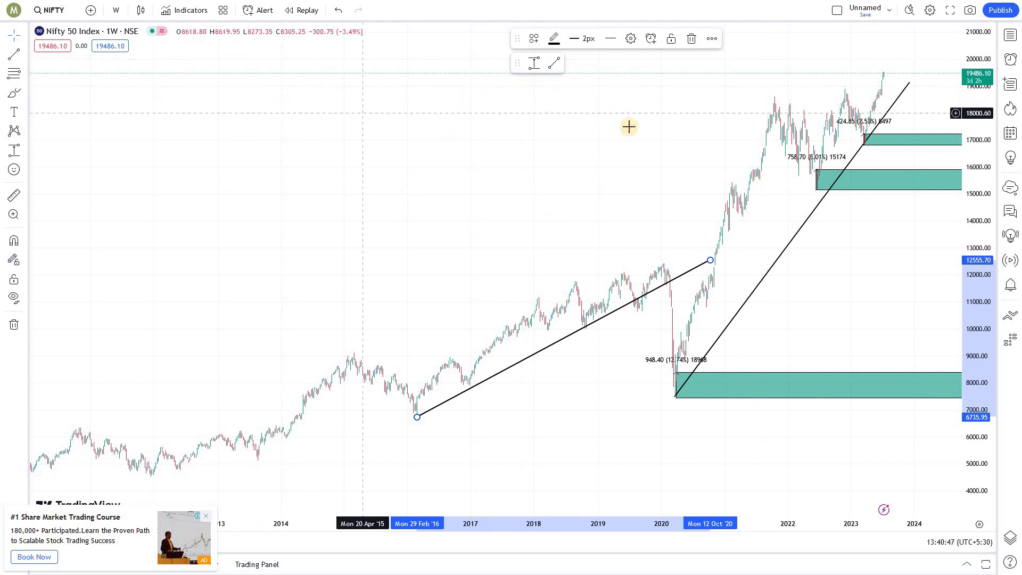
Step: Add Days, Hours, Minutes and Seconds visibility to the steep March 2020 trend line
left_click(824, 205)
left_click(825, 205)
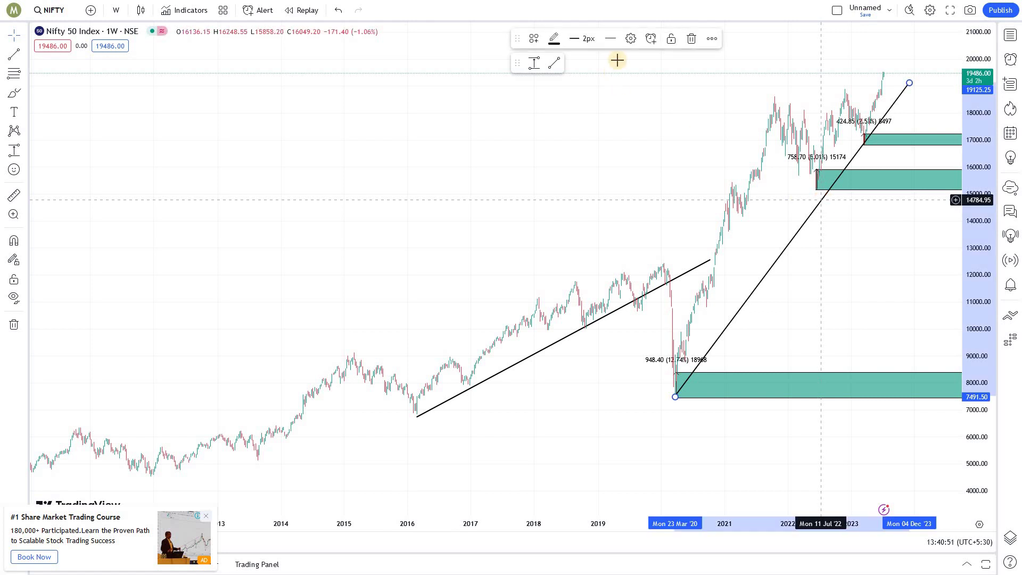
left_click(630, 38)
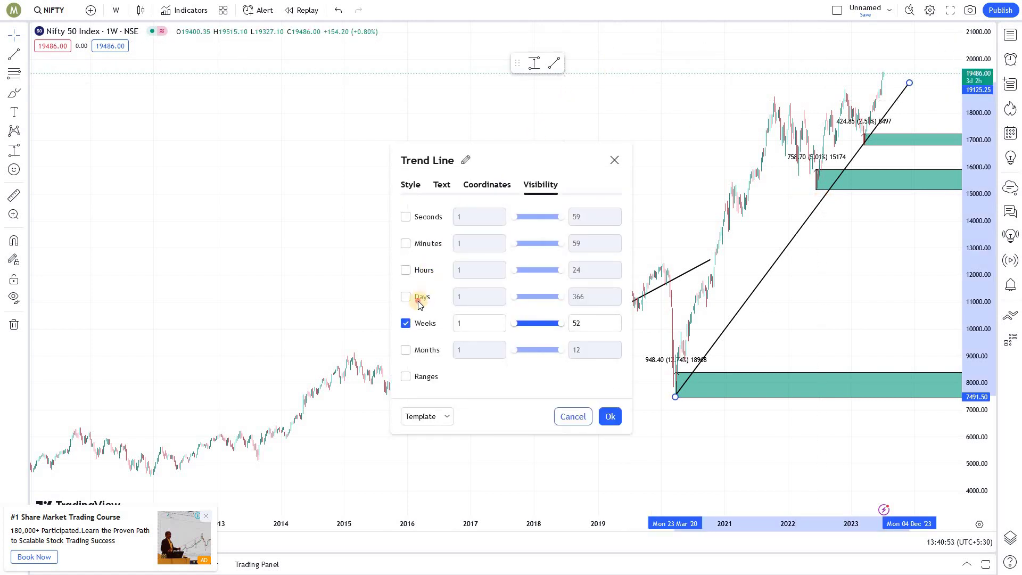
left_click(418, 281)
left_click(420, 265)
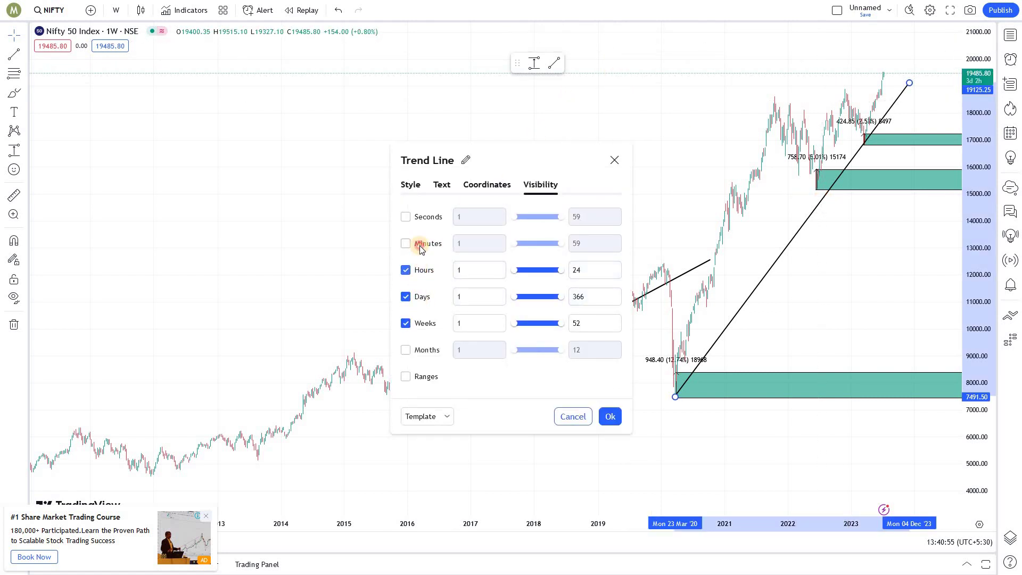
left_click(413, 242)
left_click(415, 215)
left_click(621, 412)
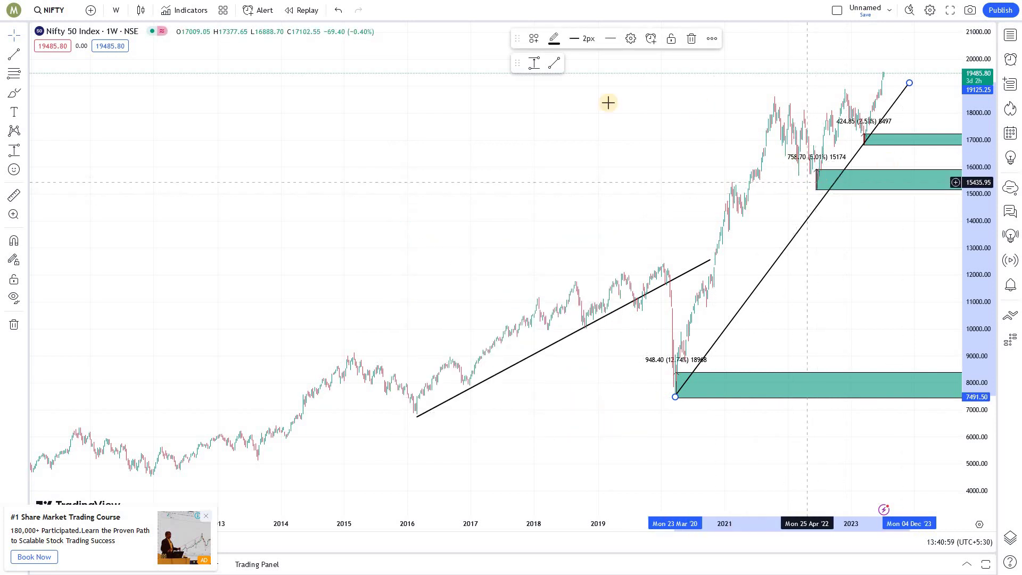
Step: Switch Nifty to the 1-day interval and delete the long shallow trend line from the lower left
left_click(116, 10)
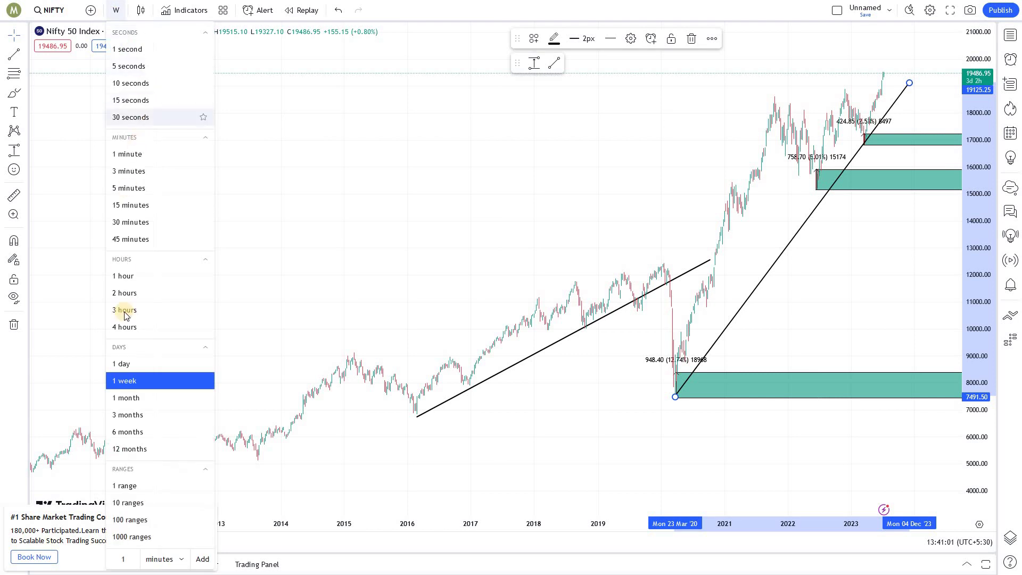
left_click(118, 362)
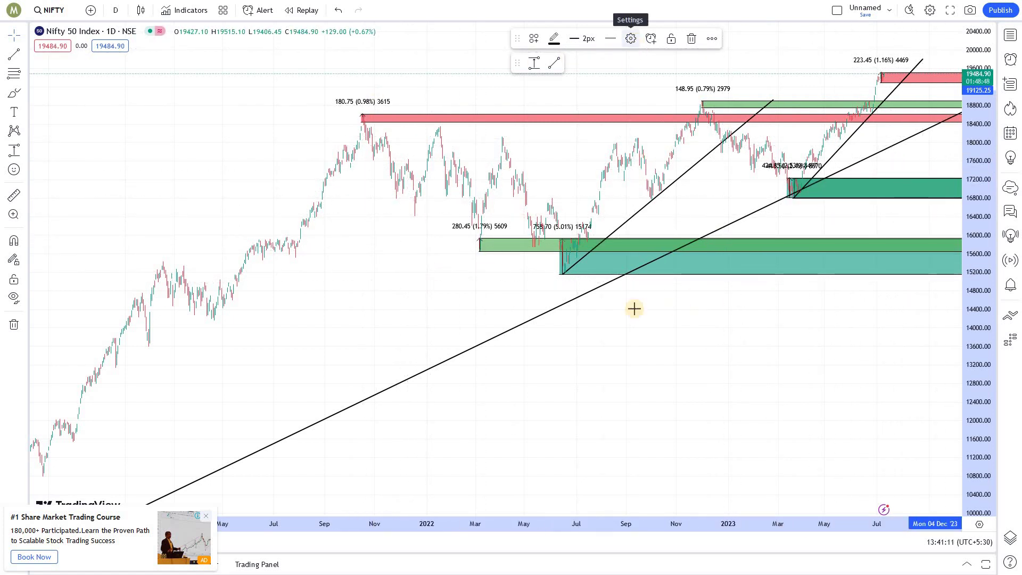
left_click(598, 292)
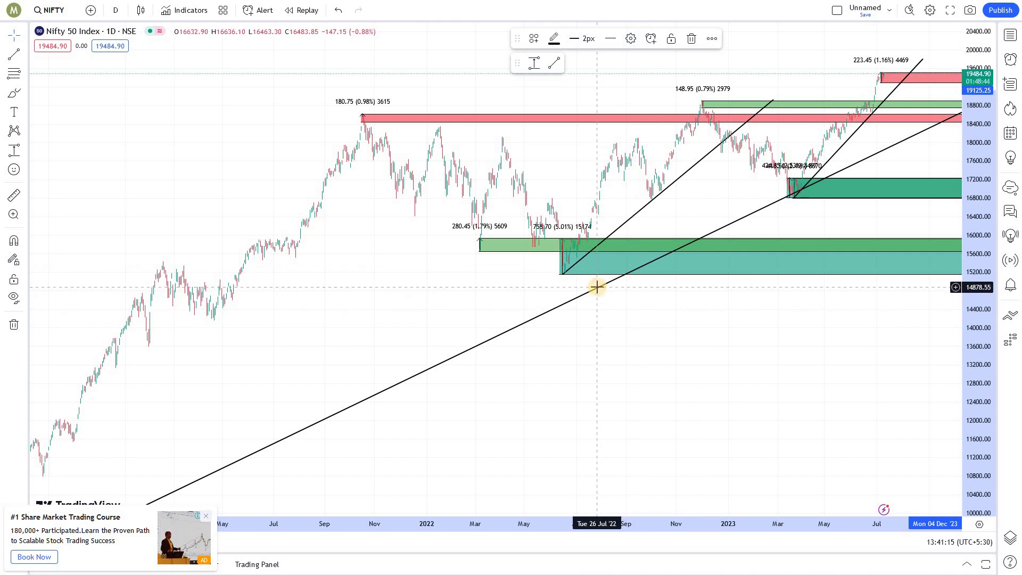
key("Delete")
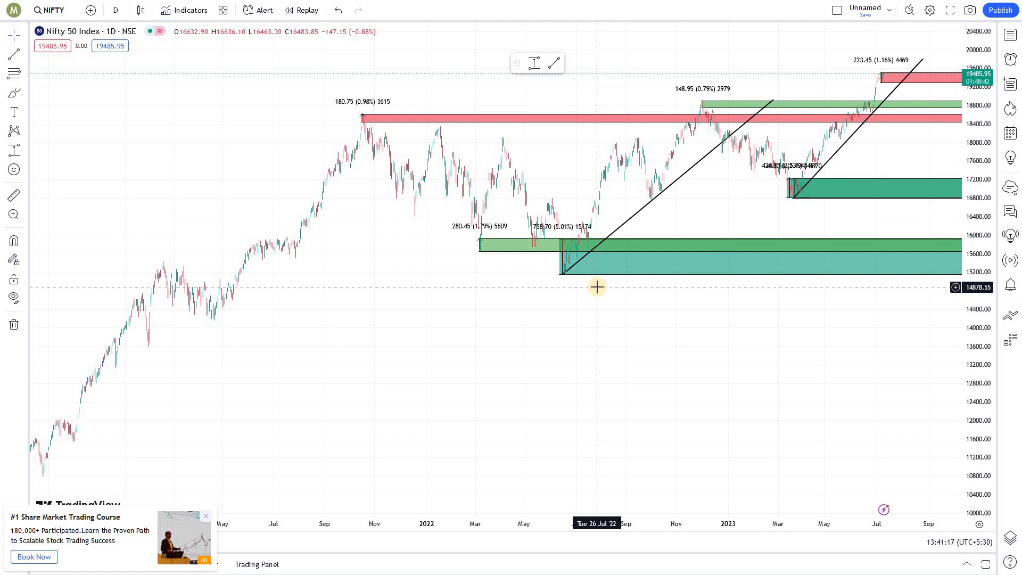
scroll(596, 287, "up", 3)
scroll(595, 287, "up", 2)
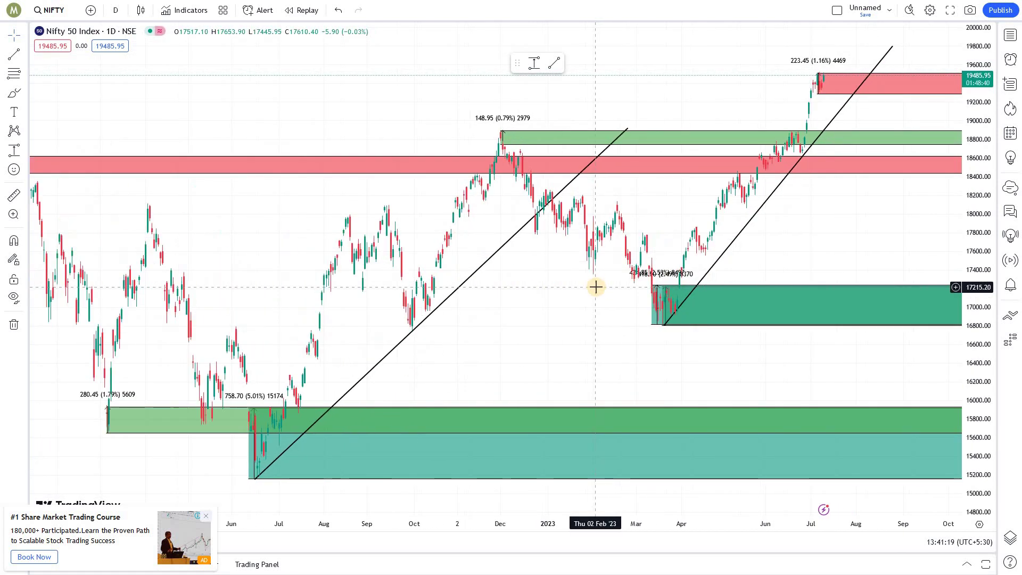